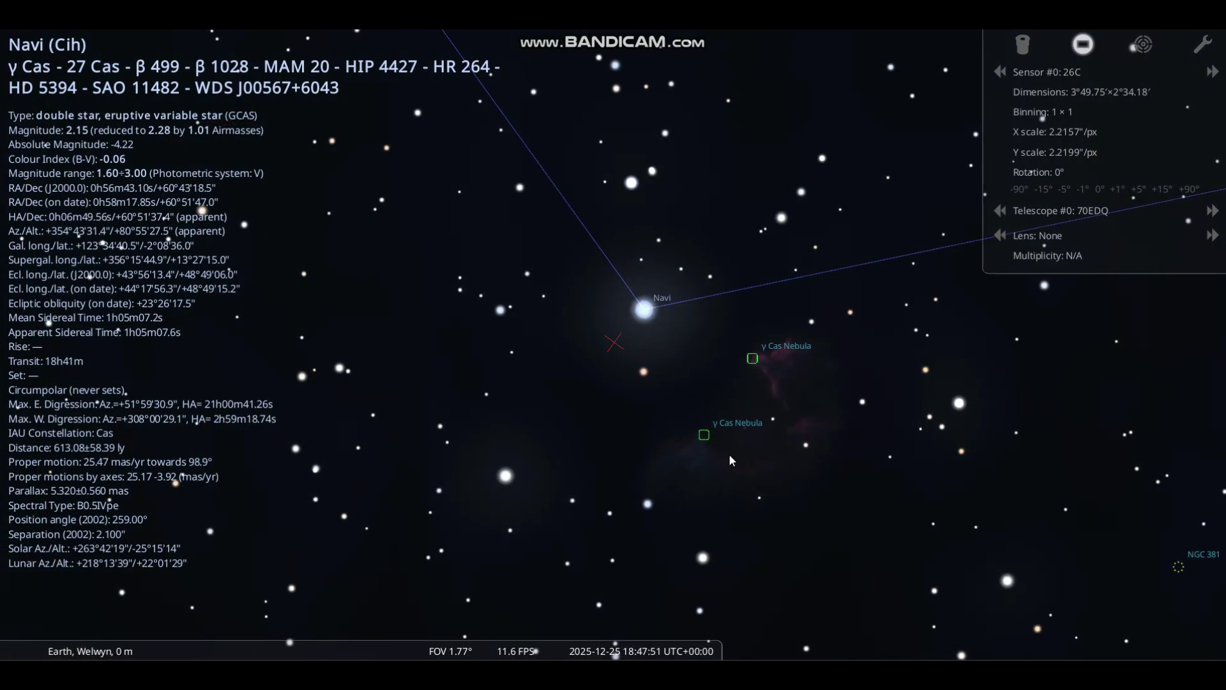
Frame Navi, the γ Cas Nebula and the Sailboat Cluster together inside the 26C camera's sensor rectangle
{"action": "scroll", "coordinate": [729, 454], "scroll_direction": "down", "scroll_amount": 1}
{"action": "scroll", "coordinate": [725, 442], "scroll_direction": "down", "scroll_amount": 5}
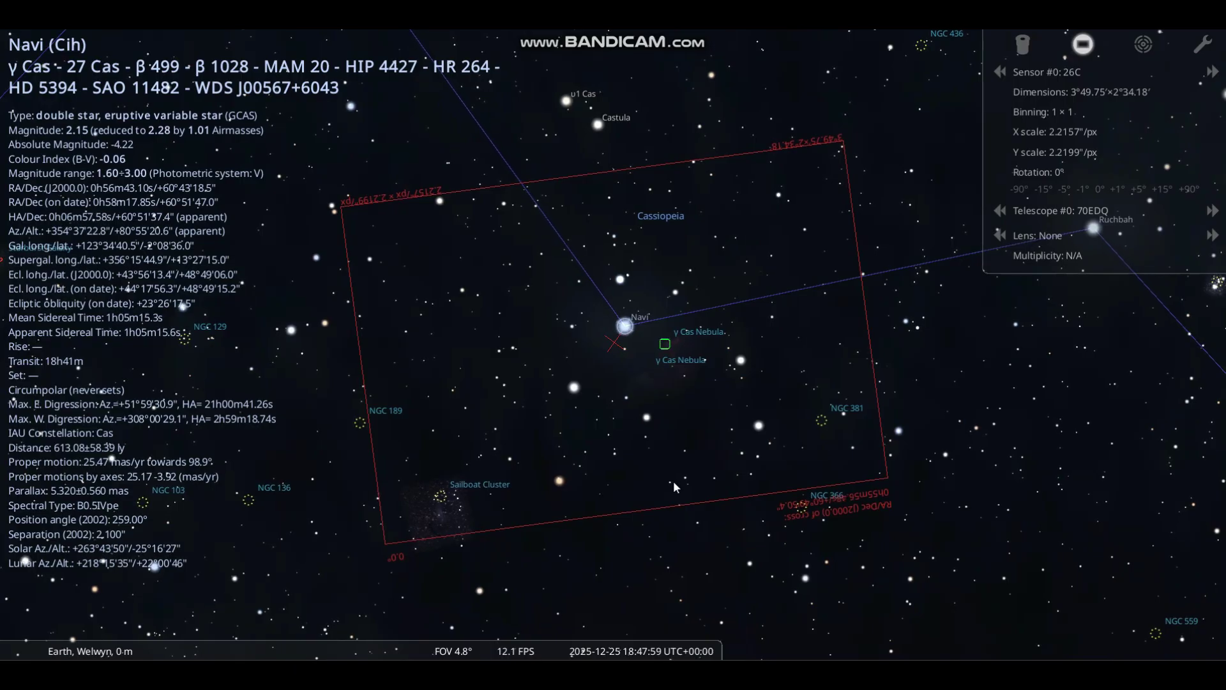
{"action": "scroll", "coordinate": [670, 396], "scroll_direction": "up", "scroll_amount": 3}
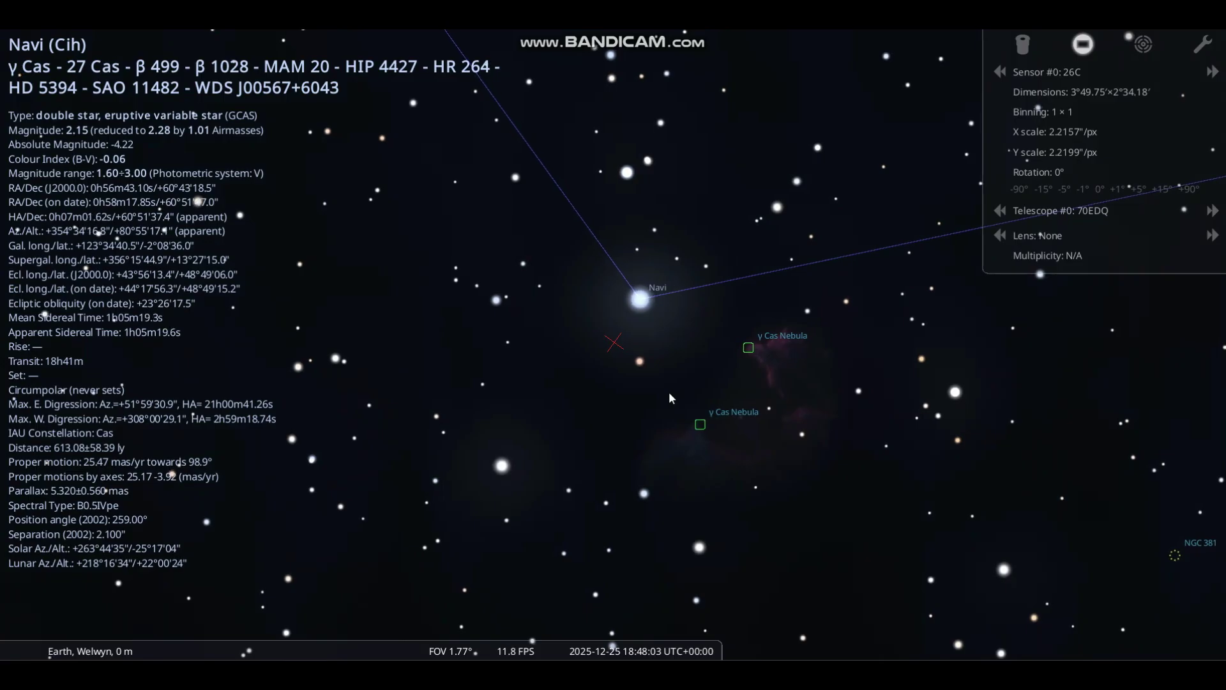
{"action": "scroll", "coordinate": [669, 392], "scroll_direction": "down", "scroll_amount": 1}
{"action": "scroll", "coordinate": [668, 392], "scroll_direction": "down", "scroll_amount": 3}
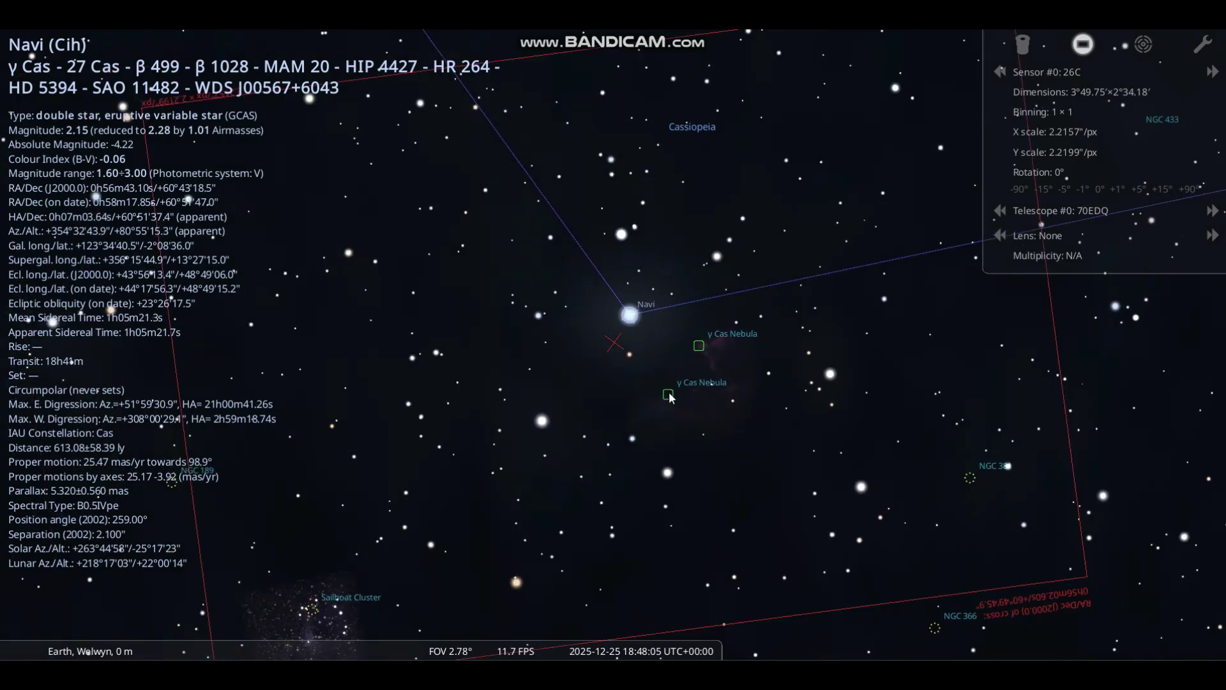
{"action": "left_click_drag", "start_coordinate": [639, 441], "coordinate": [700, 358]}
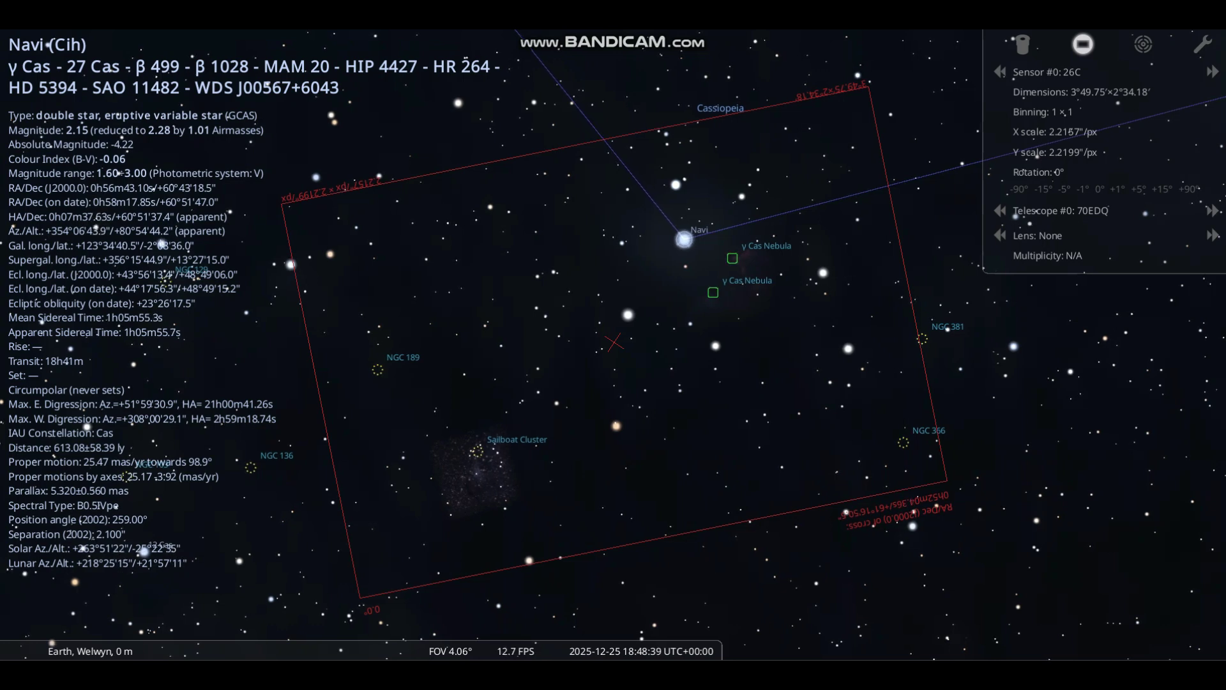
Switch to N.I.N.A. and import the framed Navi coordinates from Stellarium into the framing assistant
{"action": "left_click", "coordinate": [899, 588]}
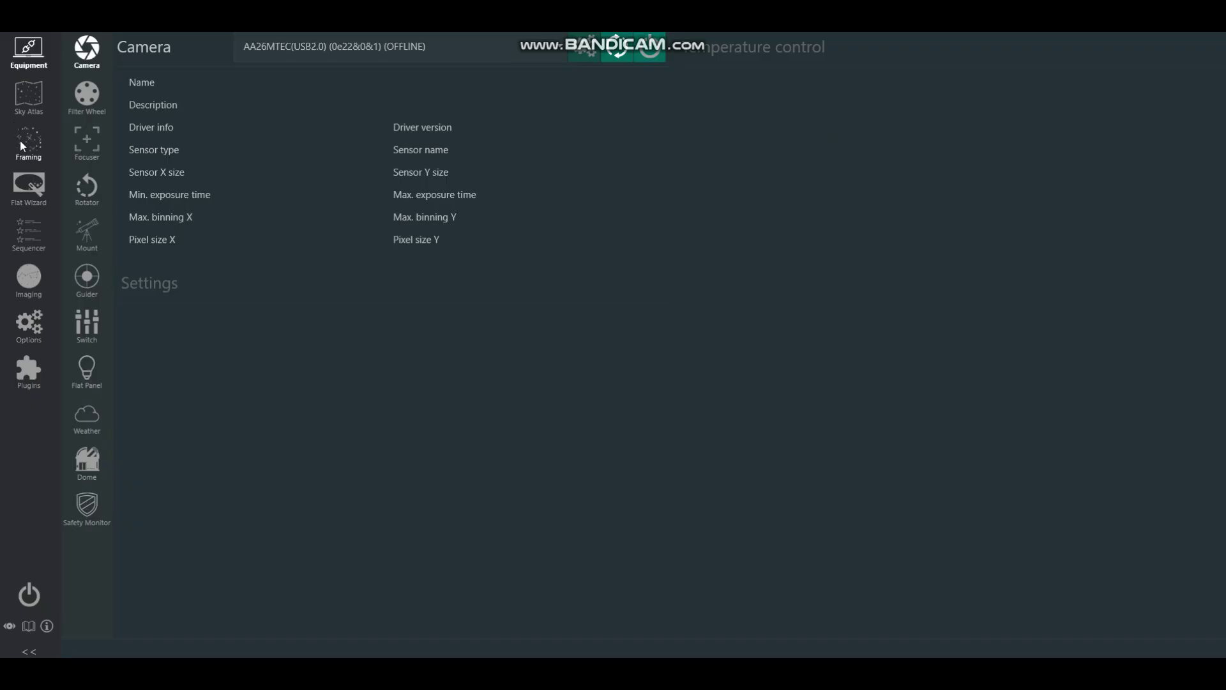
{"action": "left_click", "coordinate": [21, 144]}
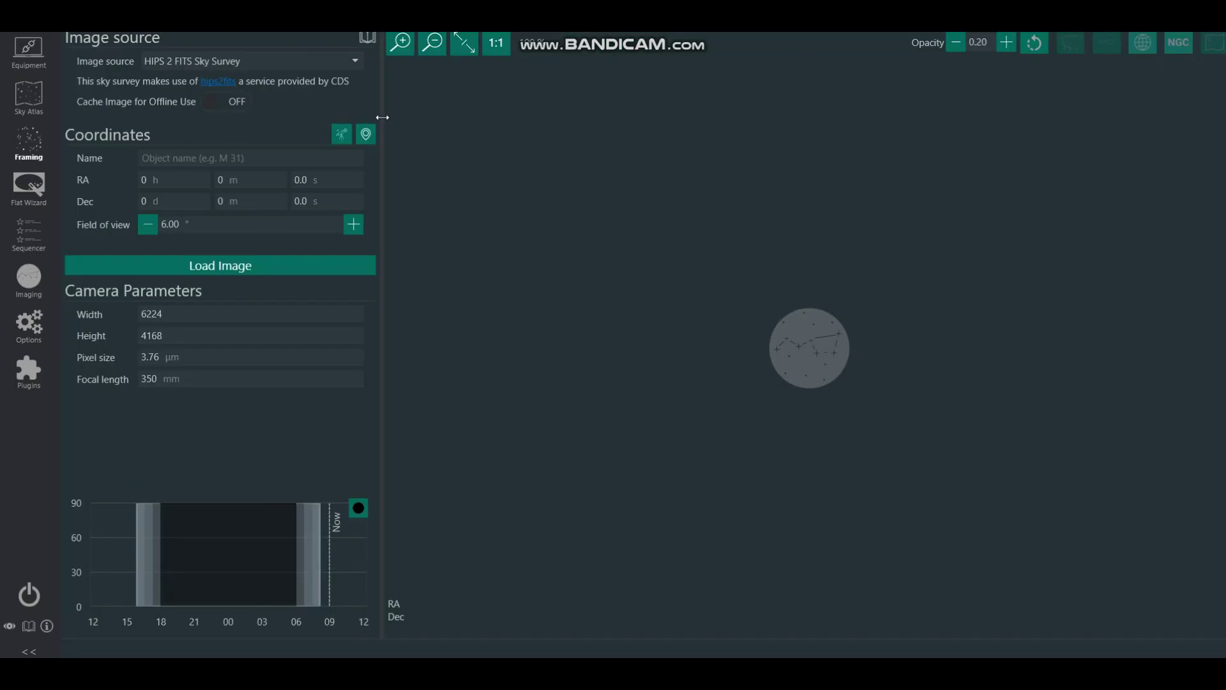
{"action": "left_click", "coordinate": [366, 133]}
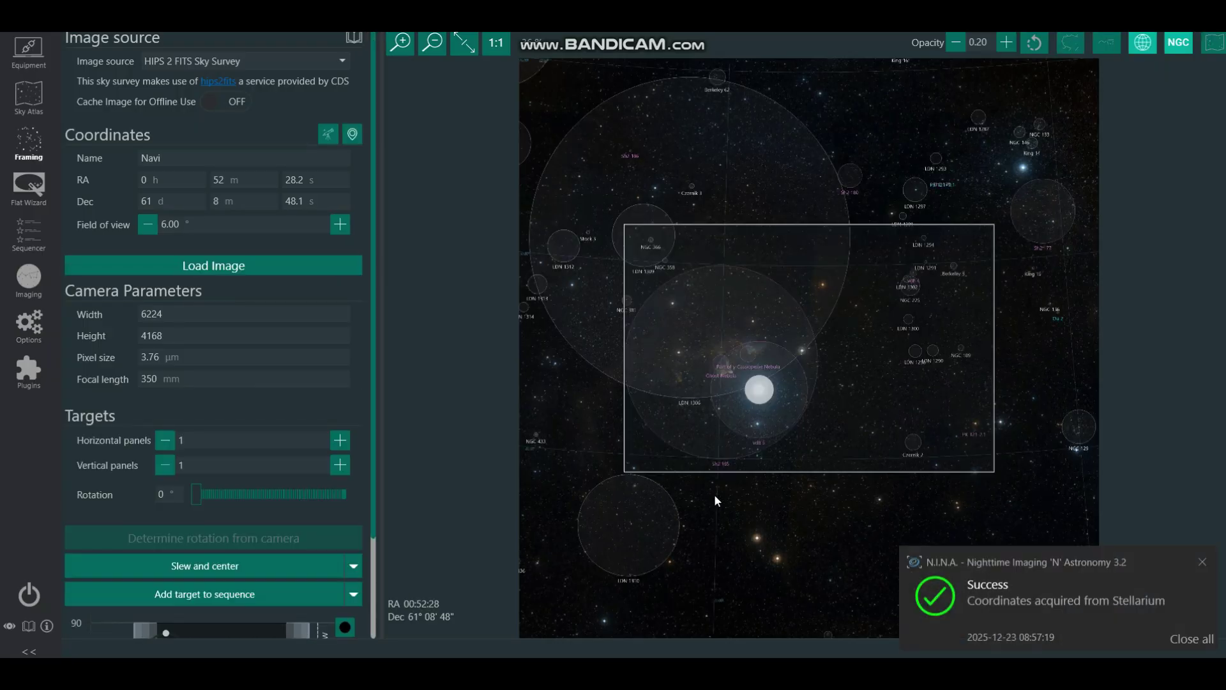
{"action": "left_click", "coordinate": [1203, 562]}
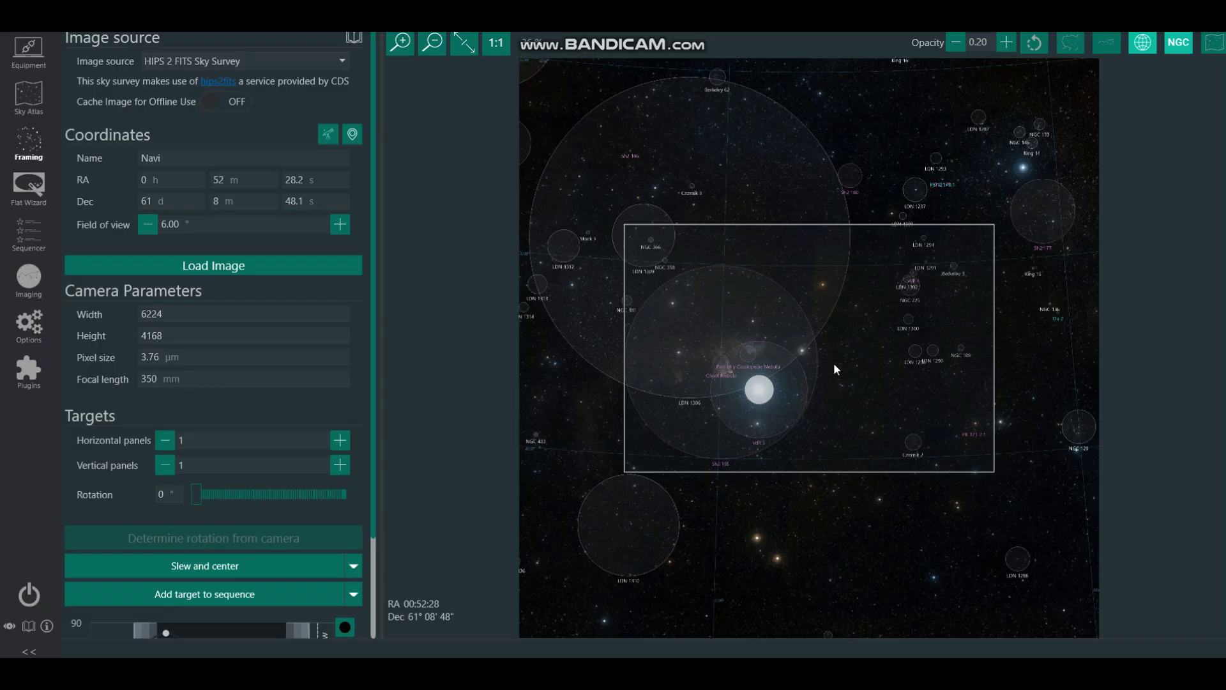
{"action": "scroll", "coordinate": [929, 305], "scroll_direction": "up", "scroll_amount": 3}
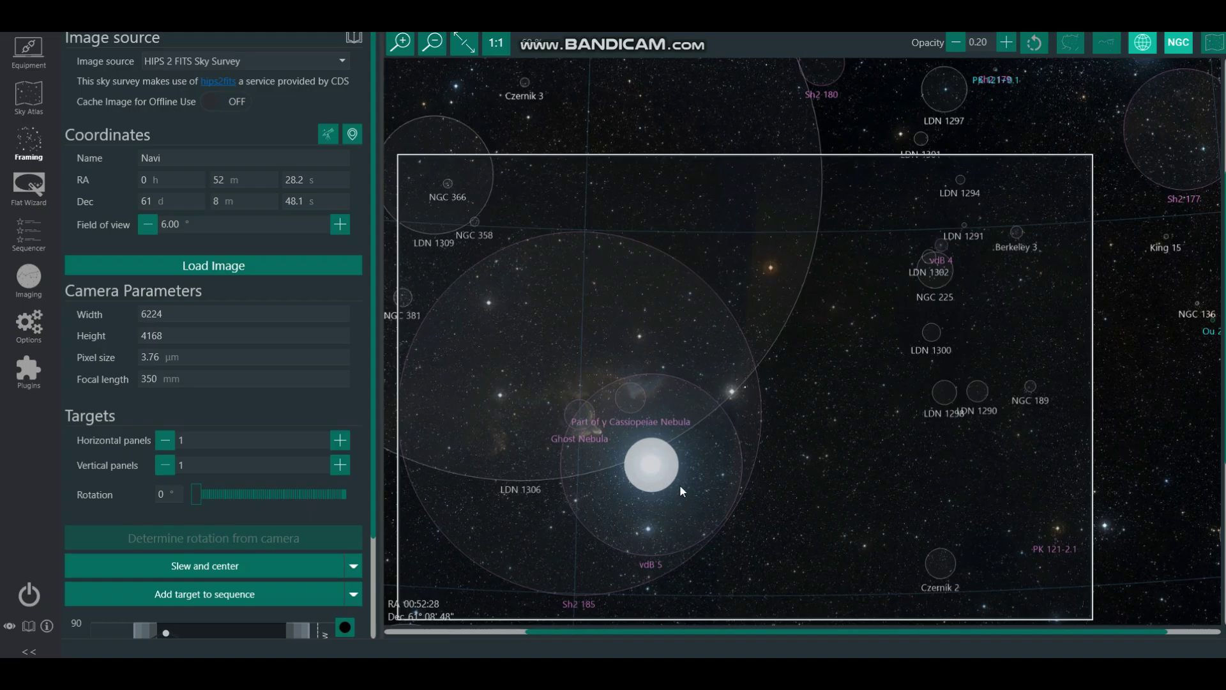
{"action": "scroll", "coordinate": [582, 387], "scroll_direction": "up", "scroll_amount": 1}
{"action": "scroll", "coordinate": [582, 388], "scroll_direction": "down", "scroll_amount": 1}
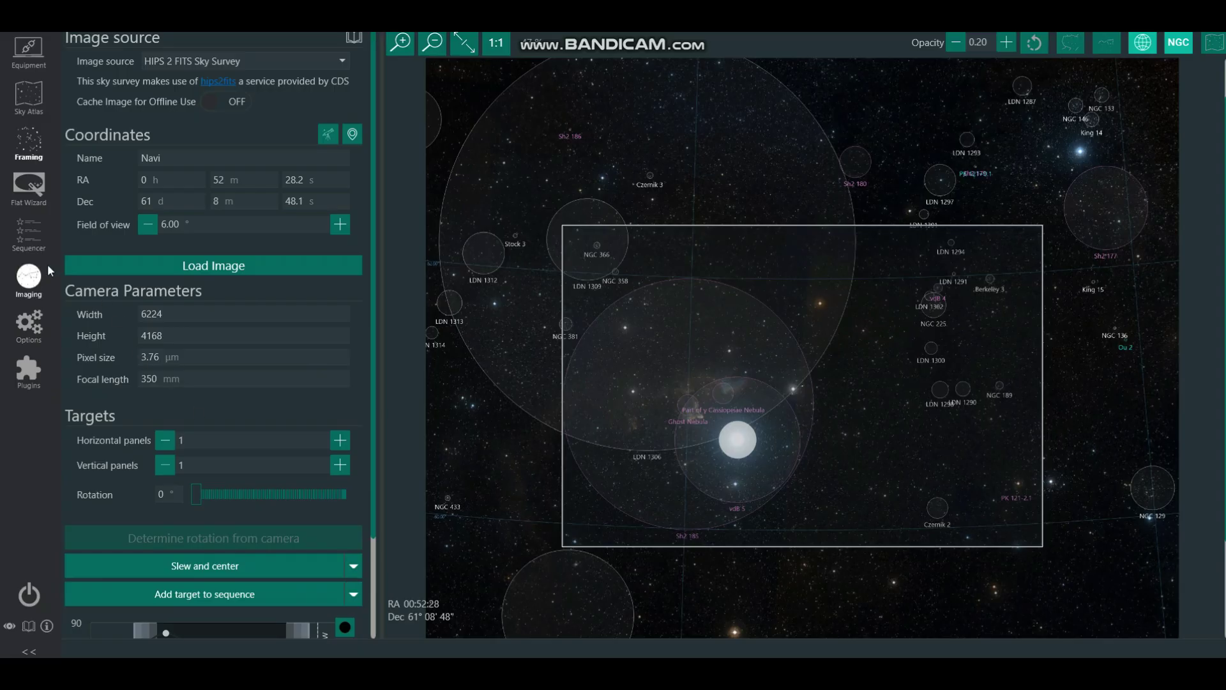
Load the saved sequence file Ghost seq into the advanced sequencer
{"action": "left_click", "coordinate": [26, 231]}
{"action": "left_click", "coordinate": [947, 409]}
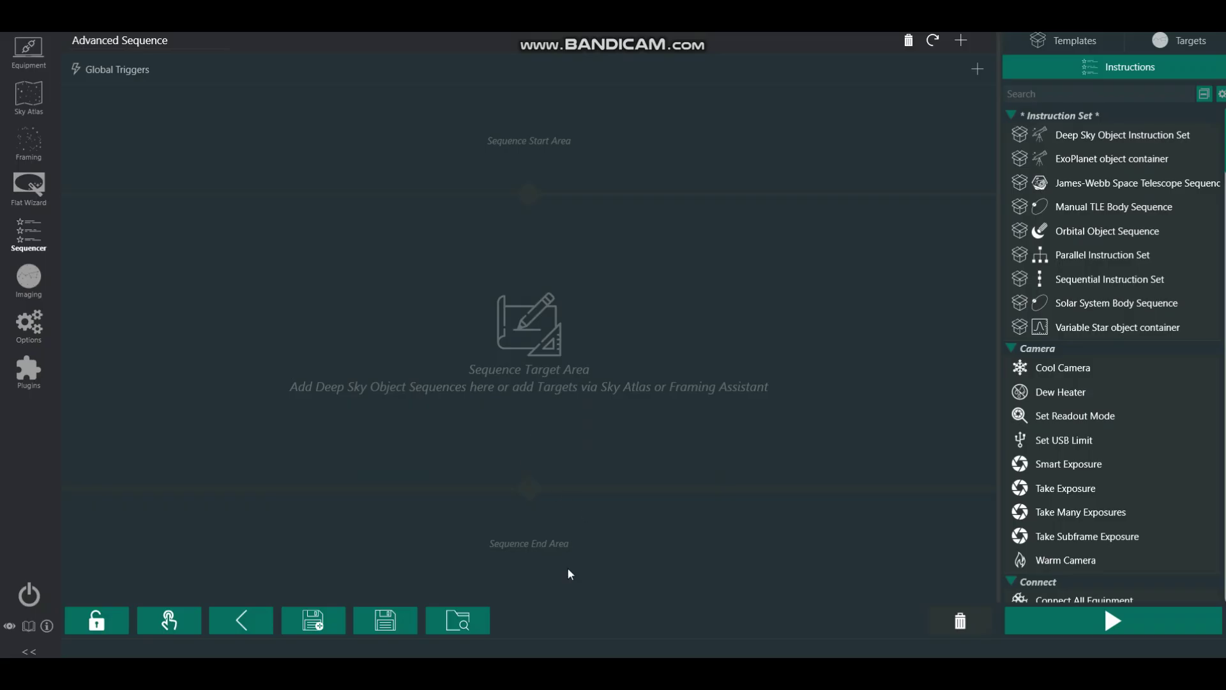
{"action": "left_click", "coordinate": [460, 611]}
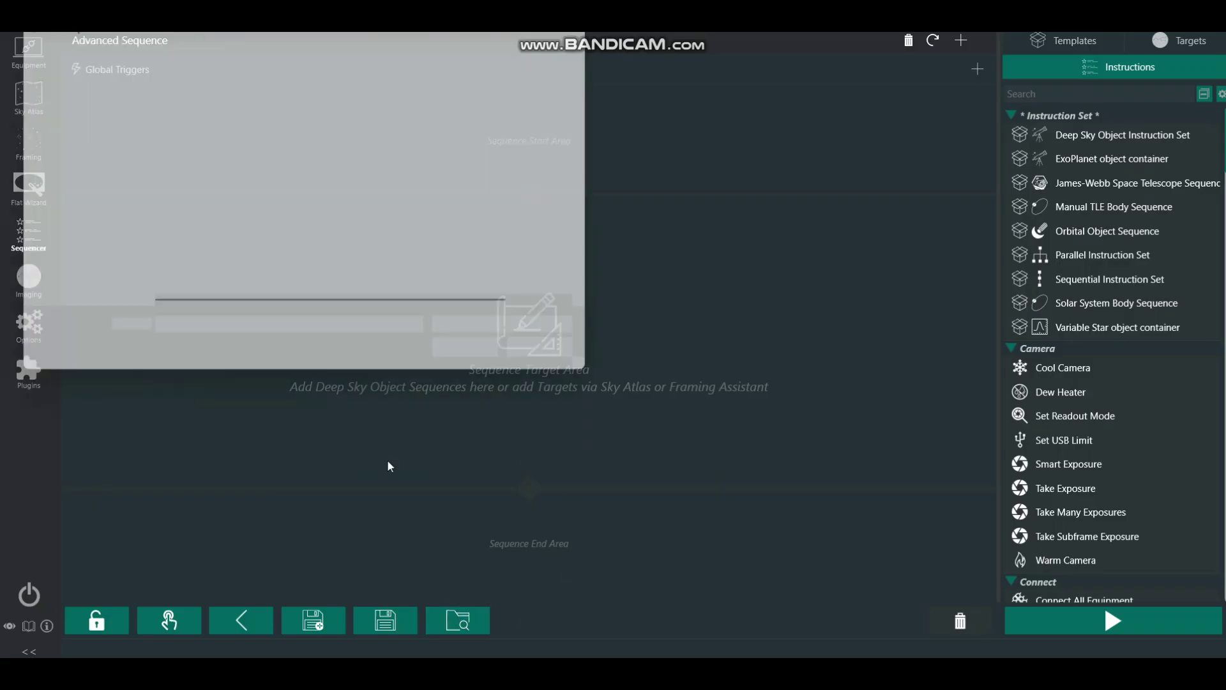
{"action": "left_click", "coordinate": [217, 141]}
{"action": "left_click", "coordinate": [480, 361]}
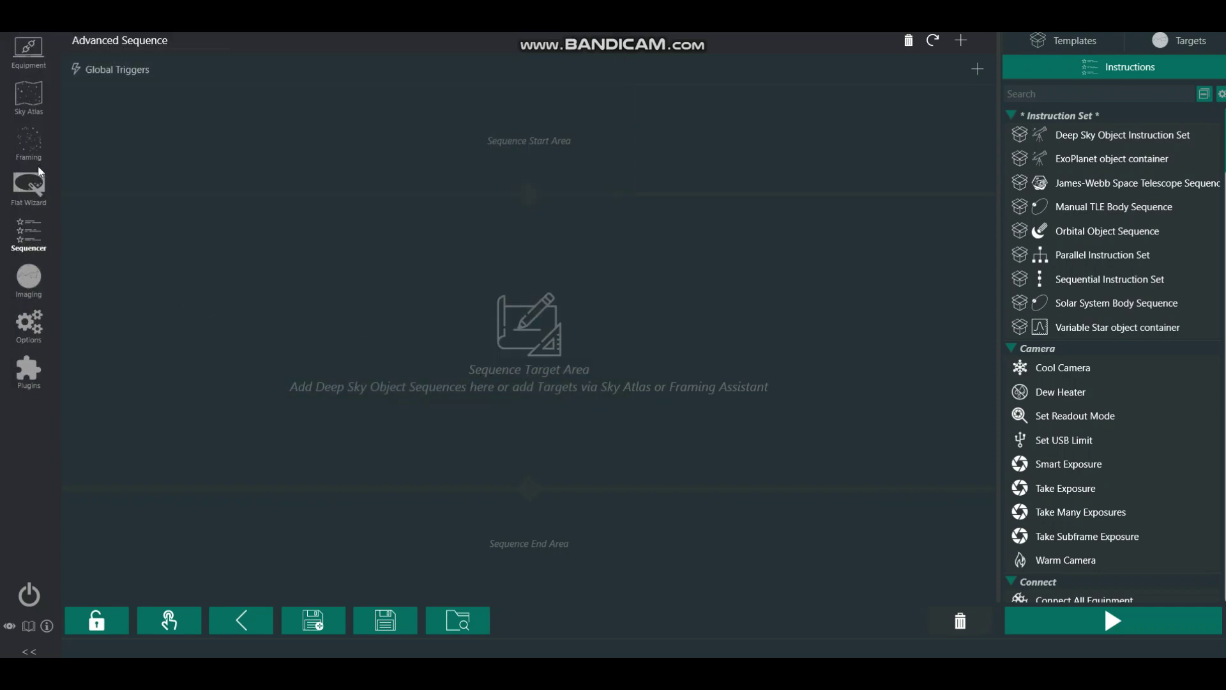
Update the existing Star target in the sequence with the Navi framing coordinates
{"action": "left_click", "coordinate": [28, 143]}
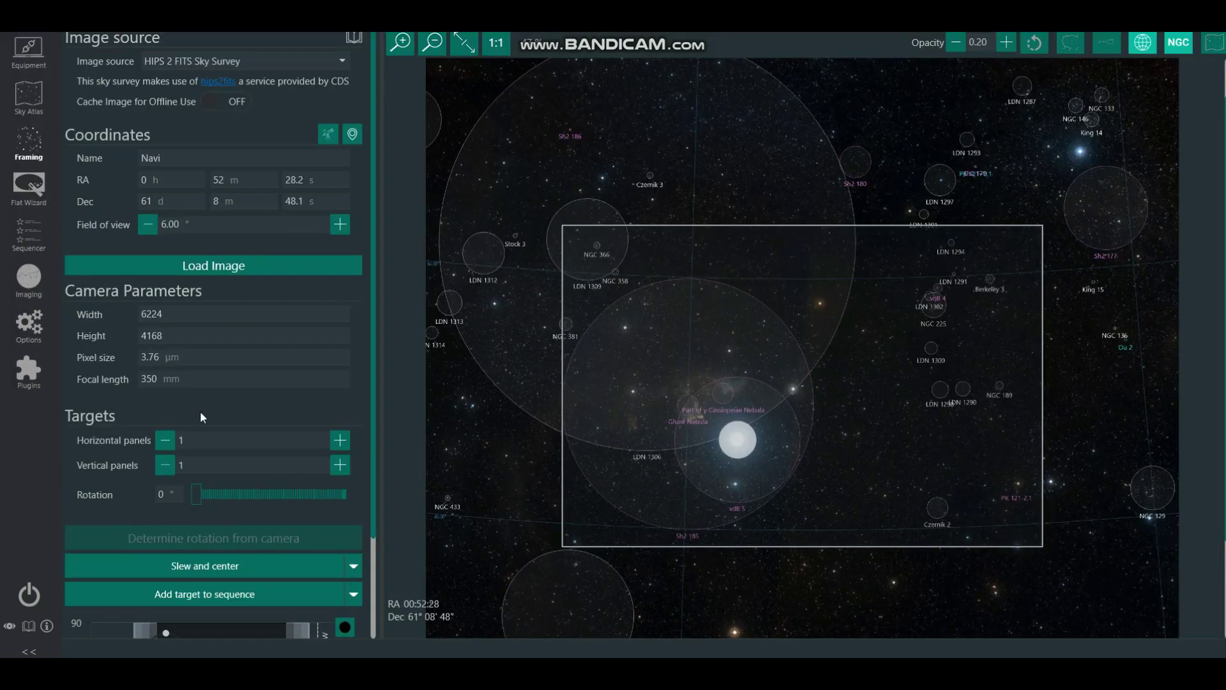
{"action": "left_click", "coordinate": [355, 602]}
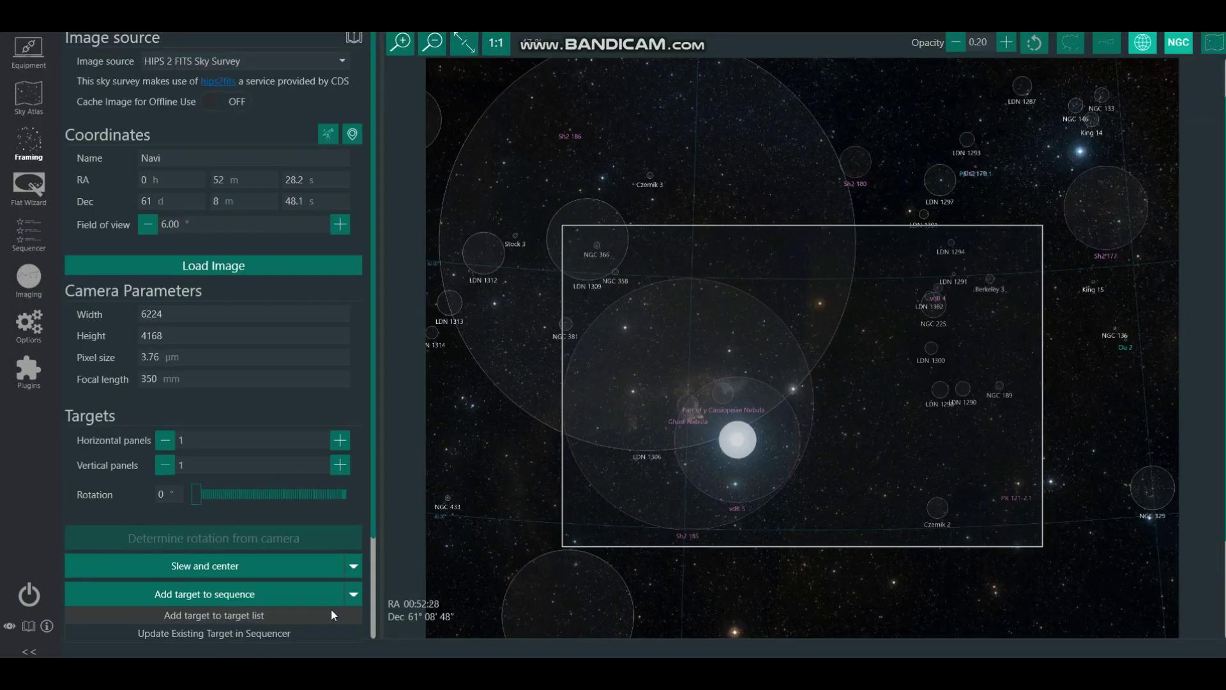
{"action": "mouse_move", "coordinate": [286, 634]}
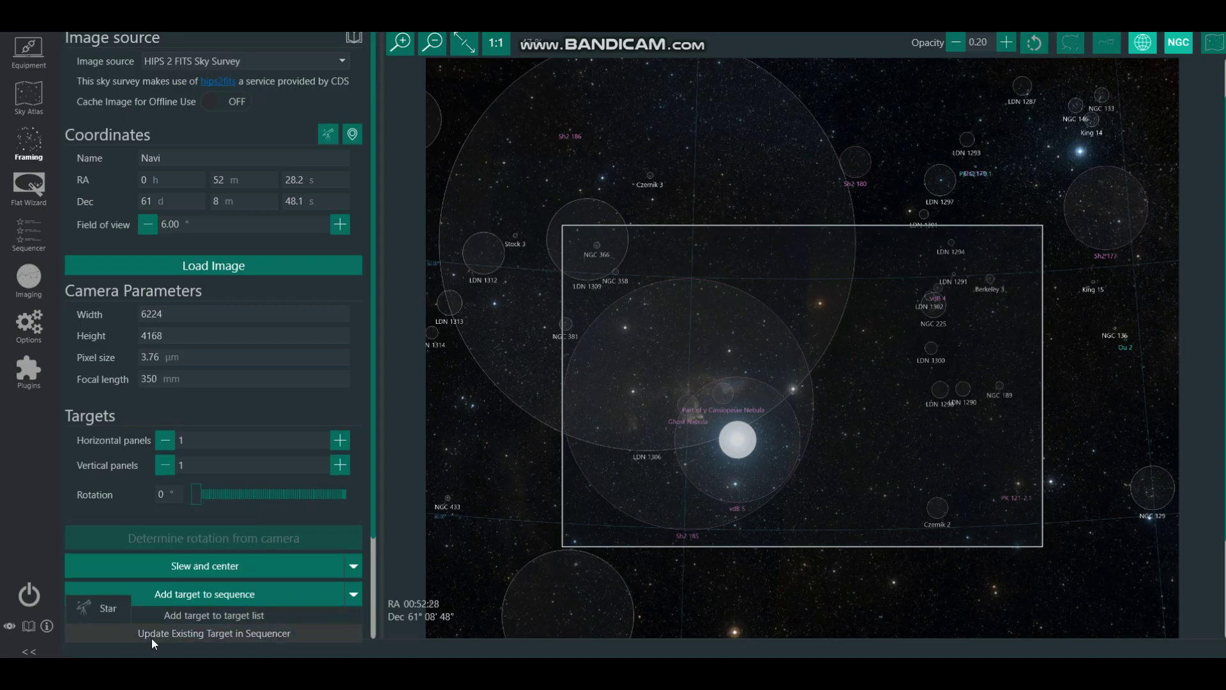
{"action": "left_click", "coordinate": [113, 617]}
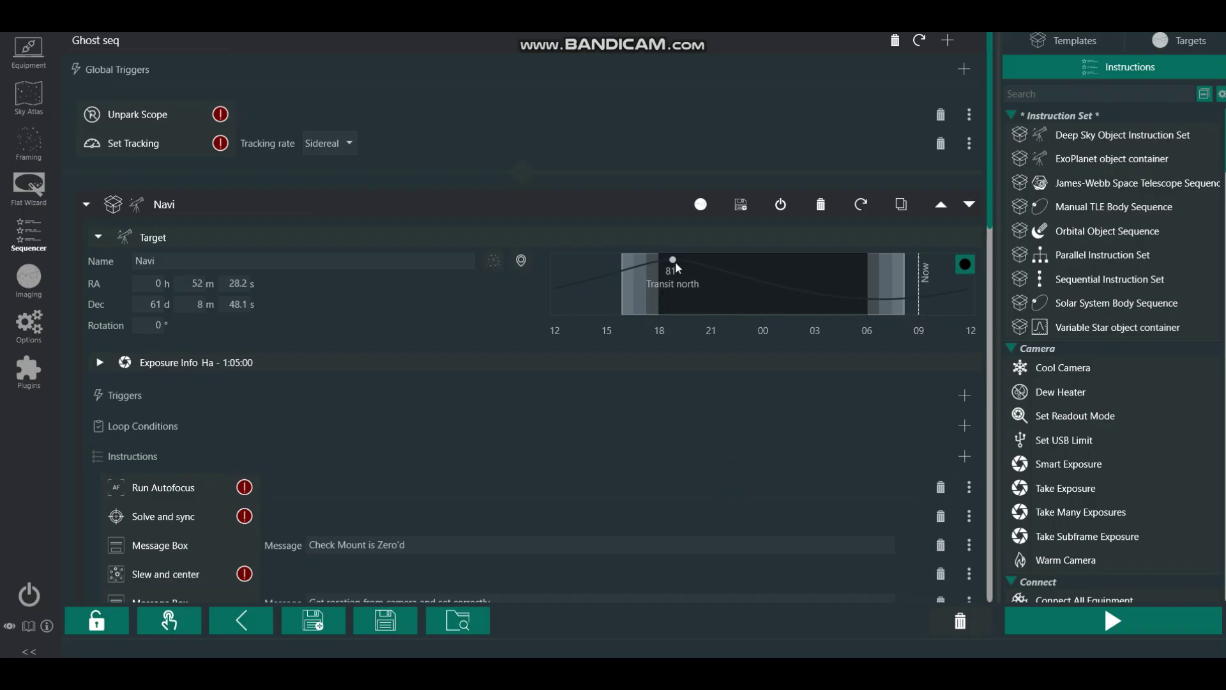
Review the Navi target's transit time, setup instructions, autofocus triggers and Mono Plan exposures in the sequence
{"action": "mouse_move", "coordinate": [673, 260]}
{"action": "scroll", "coordinate": [391, 342], "scroll_direction": "down", "scroll_amount": 3}
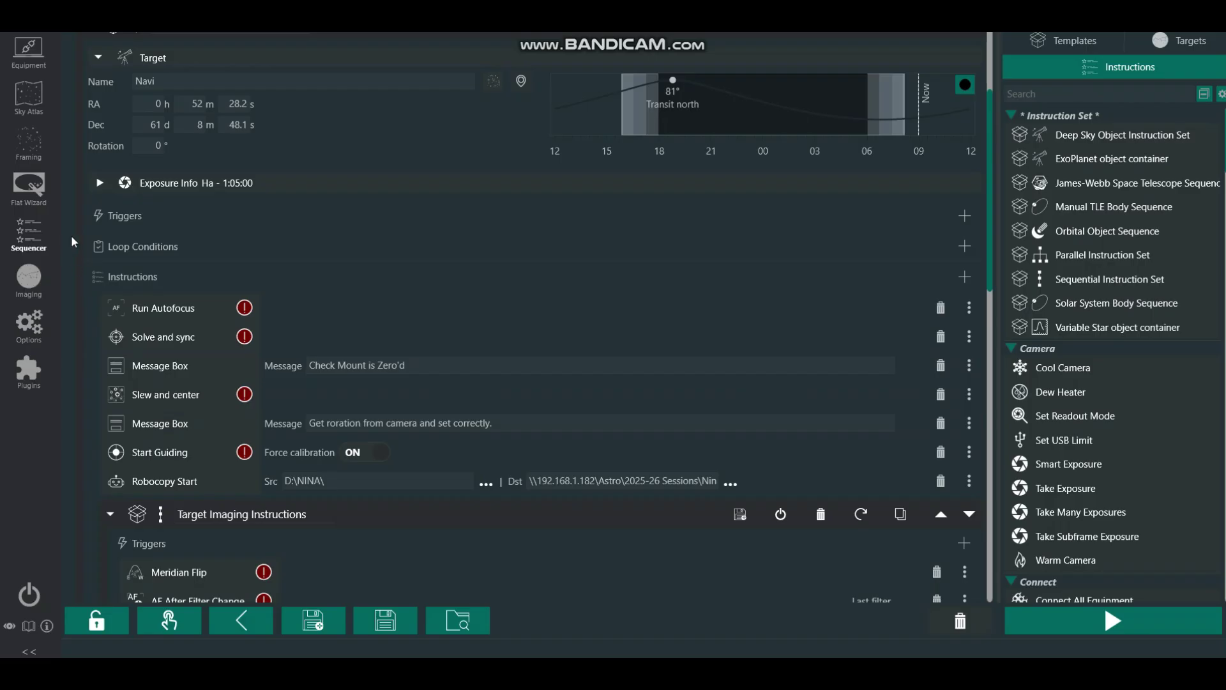
{"action": "left_click", "coordinate": [29, 159]}
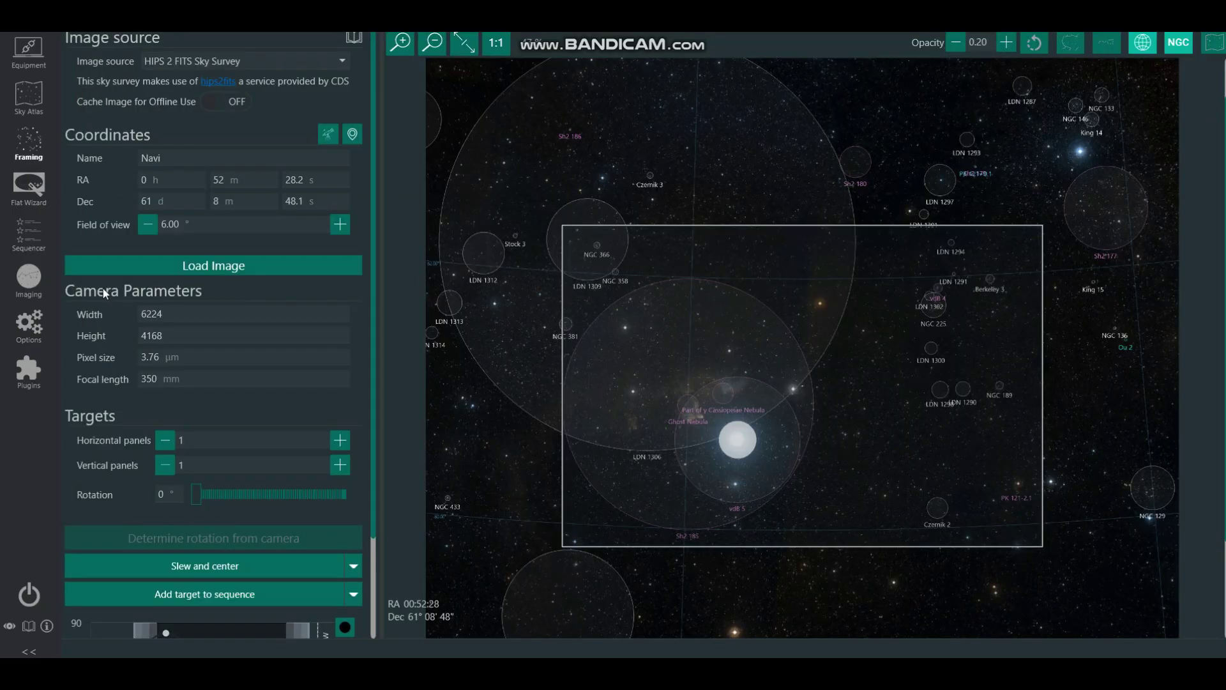
{"action": "left_click", "coordinate": [36, 244]}
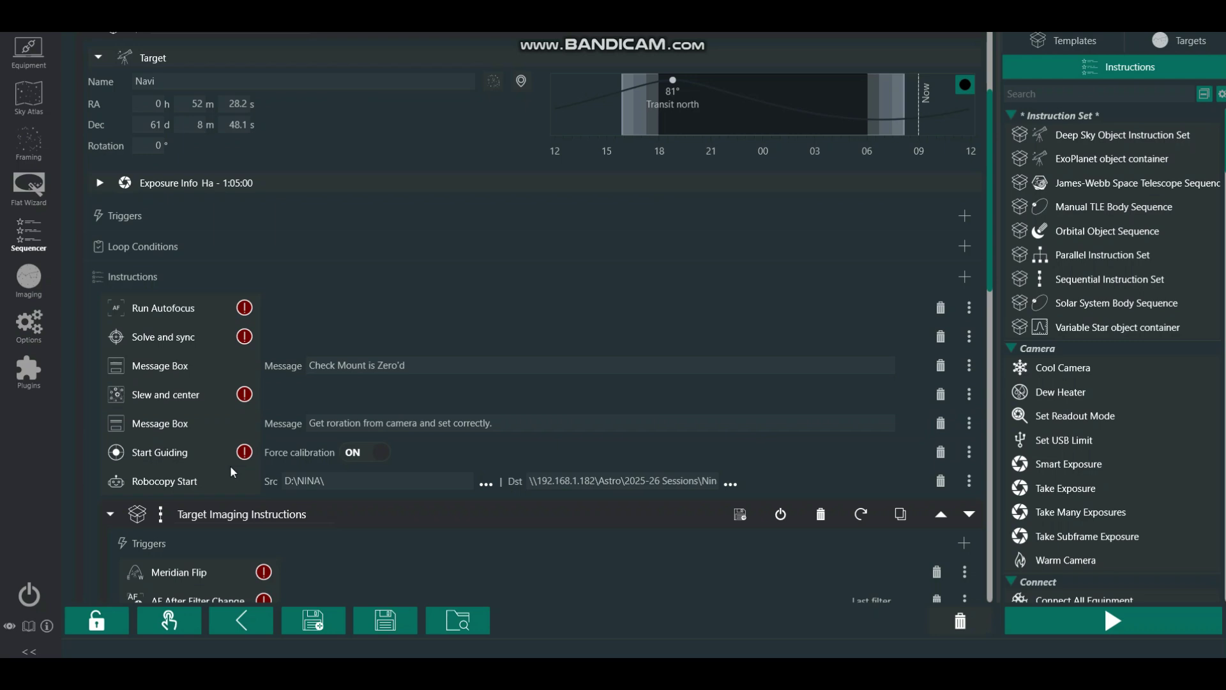
{"action": "scroll", "coordinate": [230, 471], "scroll_direction": "down", "scroll_amount": 5}
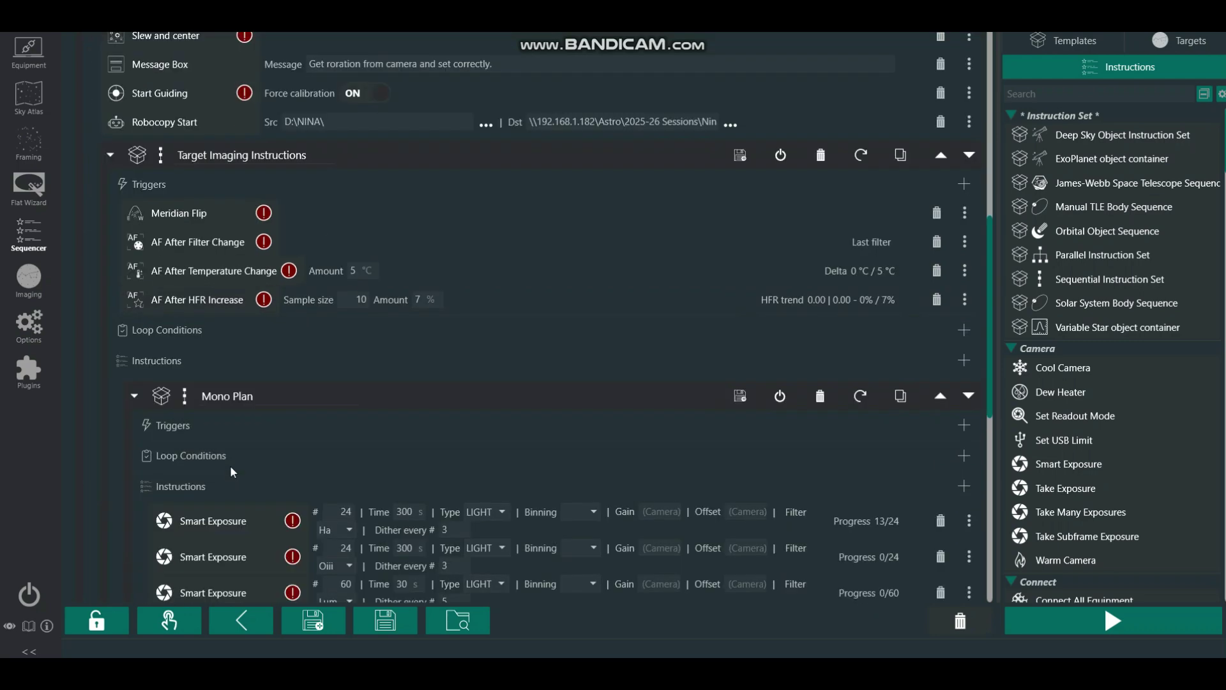
{"action": "scroll", "coordinate": [236, 464], "scroll_direction": "down", "scroll_amount": 3}
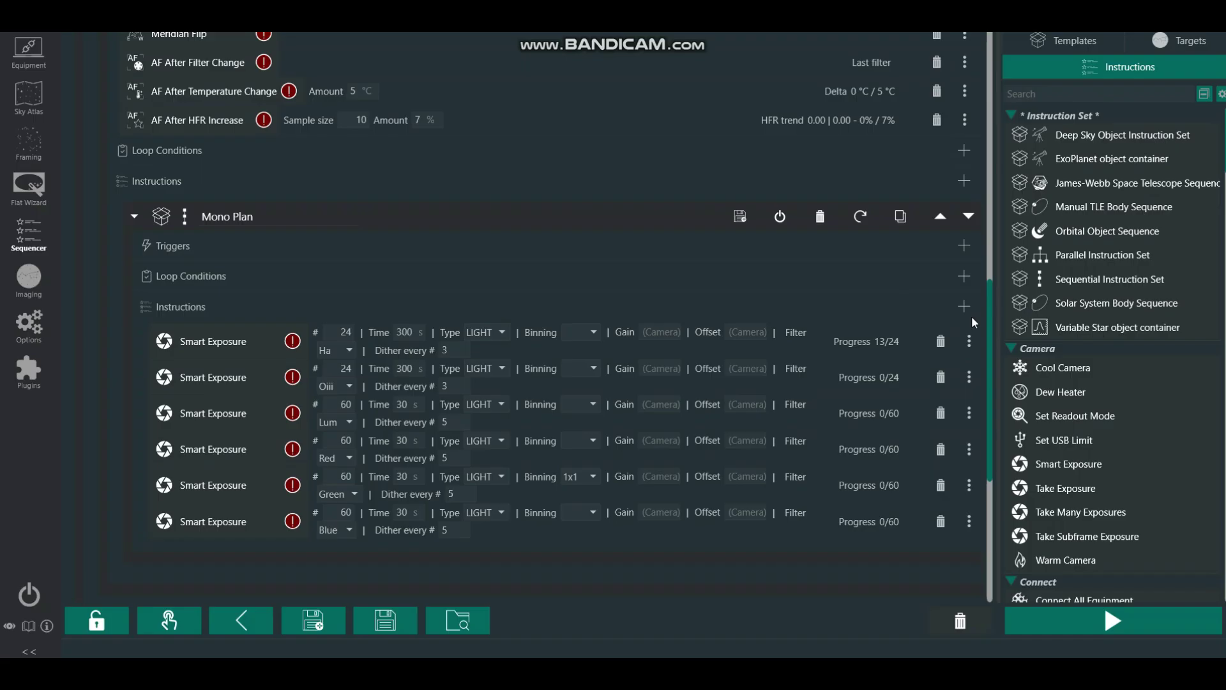
{"action": "left_click_drag", "start_coordinate": [987, 338], "coordinate": [989, 321]}
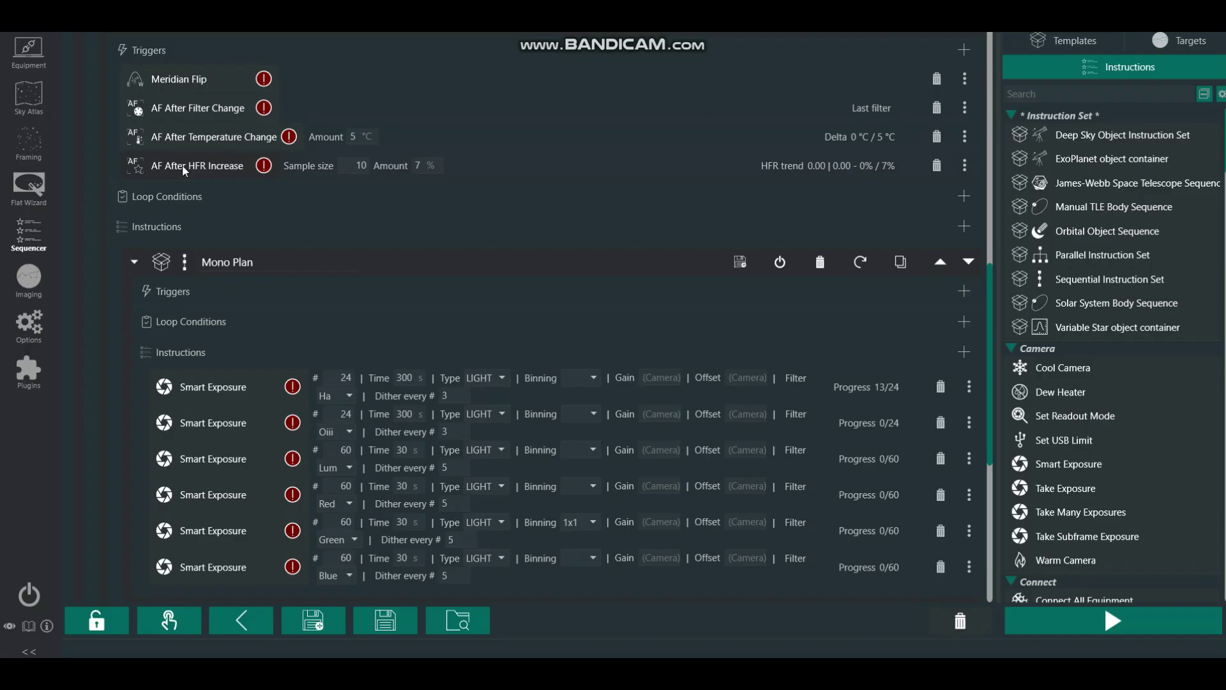
{"action": "scroll", "coordinate": [244, 220], "scroll_direction": "down", "scroll_amount": 3}
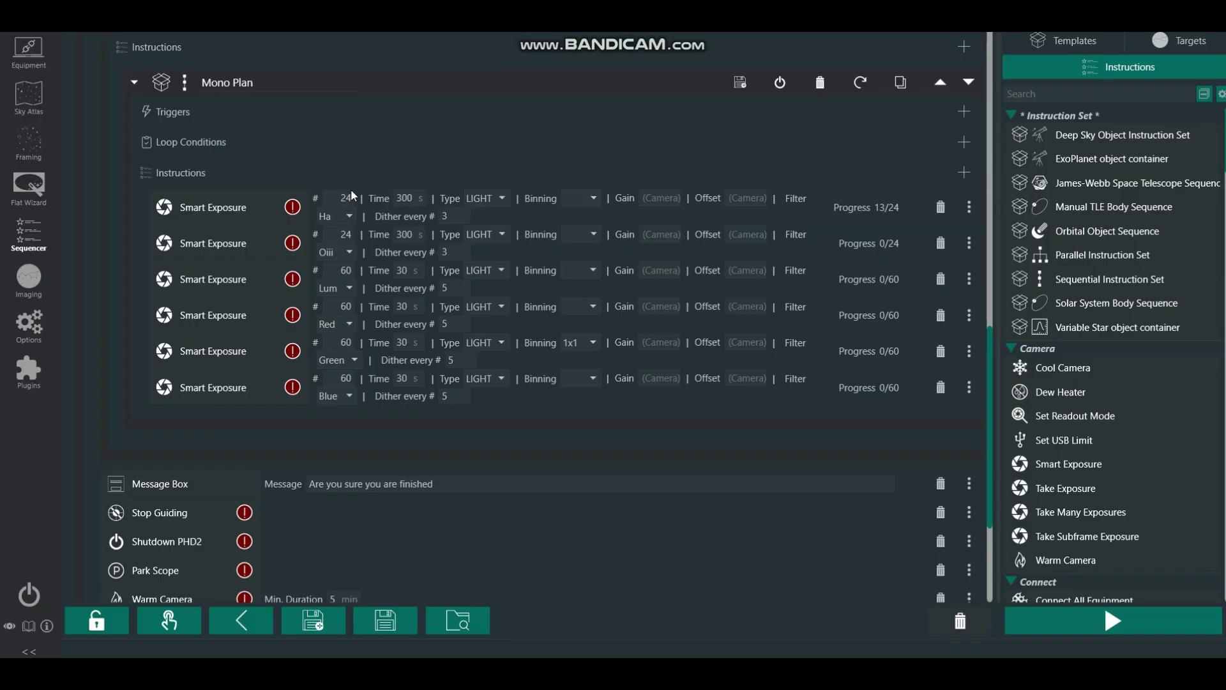
Set the number of 300-second exposures to 36 for both the Ha and Oiii filters in the Mono Plan
{"action": "double_click", "coordinate": [345, 198]}
{"action": "type", "text": "36"}
{"action": "double_click", "coordinate": [351, 235]}
{"action": "type", "text": "36"}
Check the closing shutdown instructions and save the Ghost seq sequence
{"action": "scroll", "coordinate": [228, 459], "scroll_direction": "down", "scroll_amount": 5}
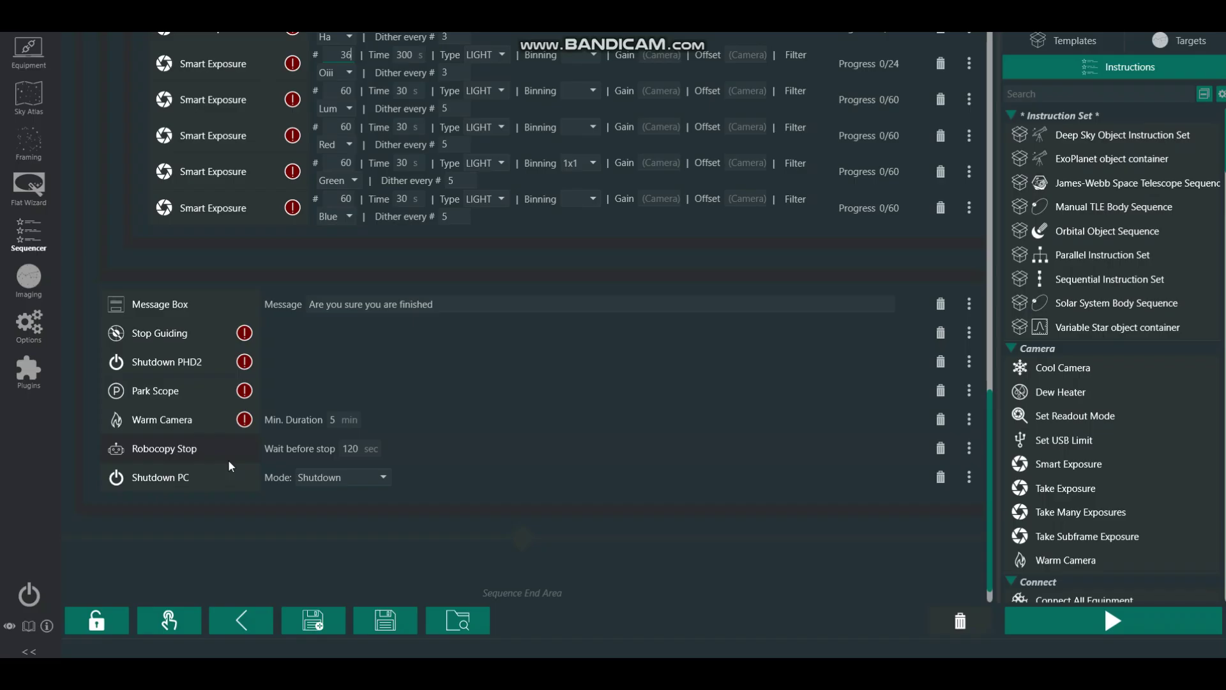
{"action": "scroll", "coordinate": [230, 465], "scroll_direction": "up", "scroll_amount": 15}
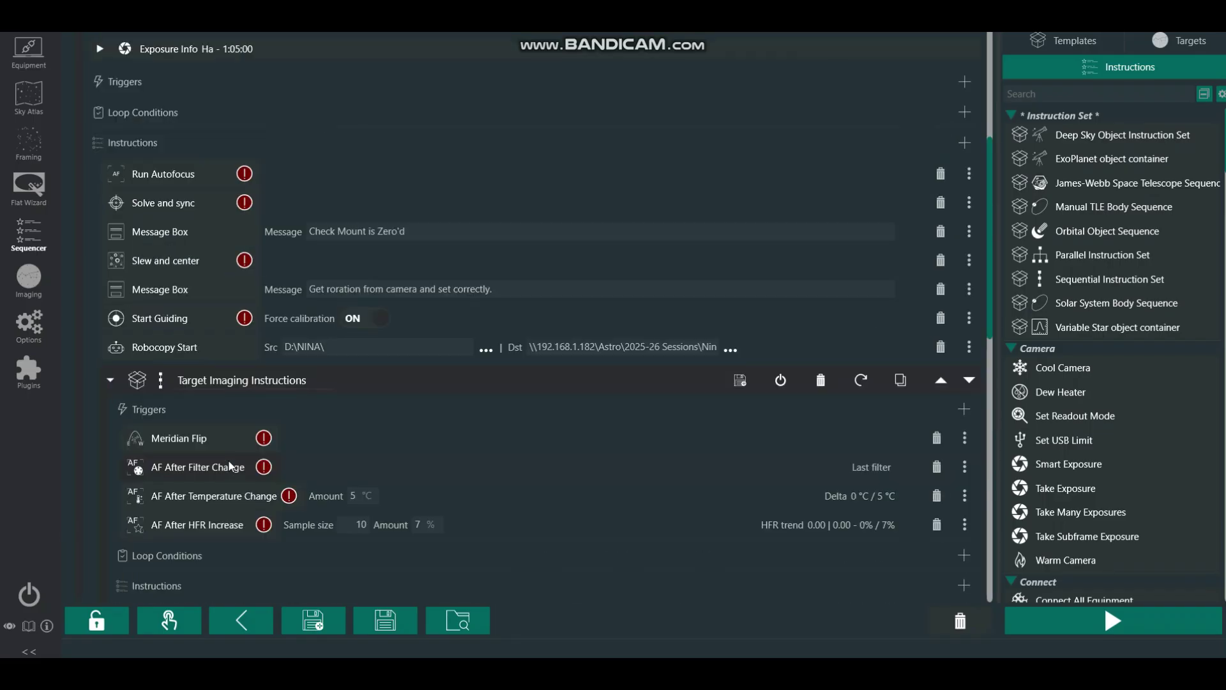
{"action": "left_click", "coordinate": [367, 630]}
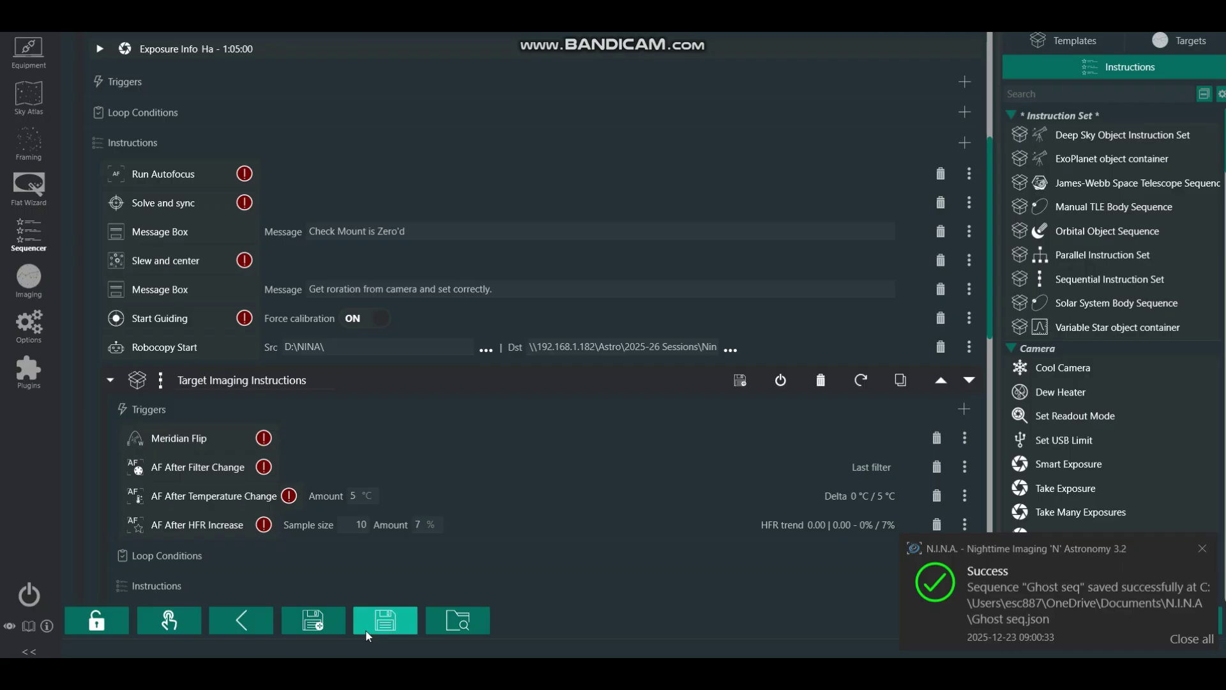